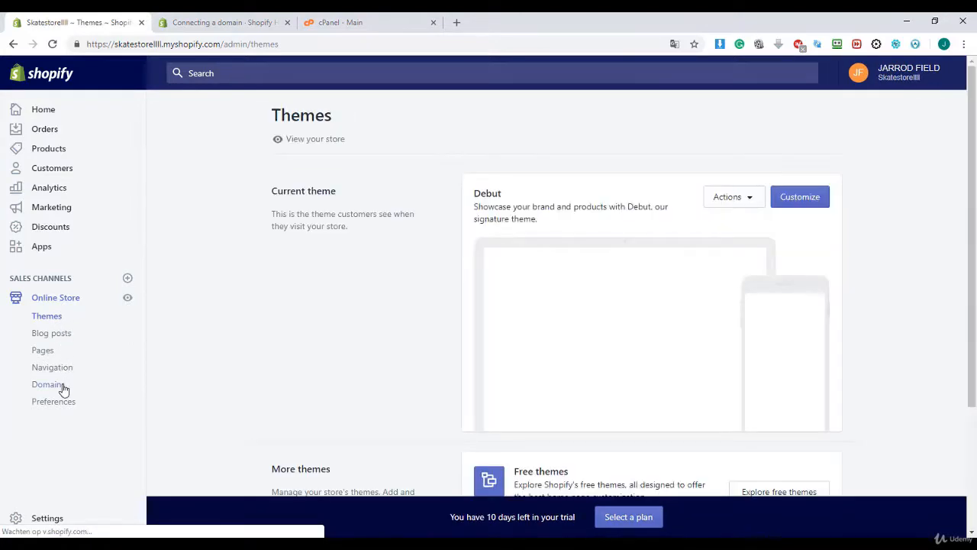
{"action": "left_click", "coordinate": [56, 389]}
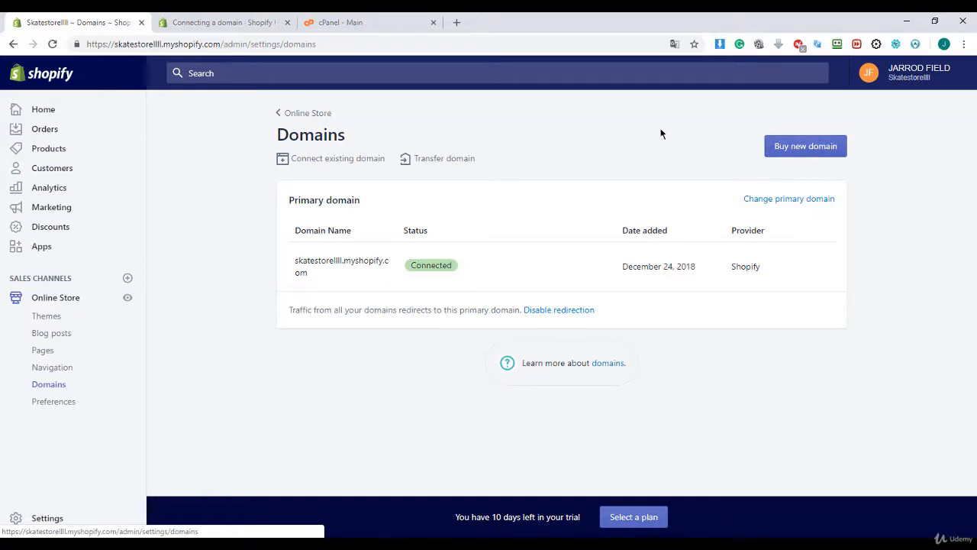
{"action": "left_click", "coordinate": [333, 161]}
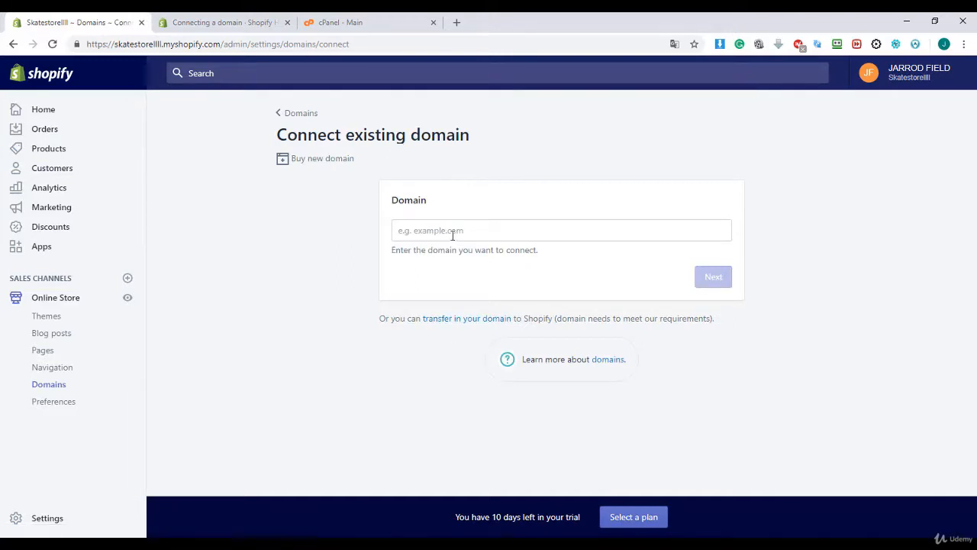
{"action": "left_click", "coordinate": [453, 231]}
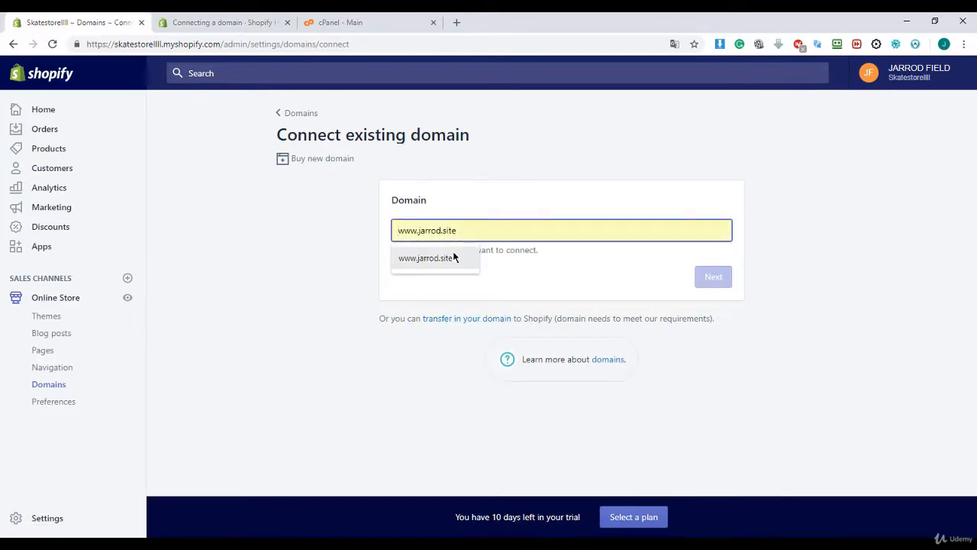
{"action": "left_click", "coordinate": [435, 258]}
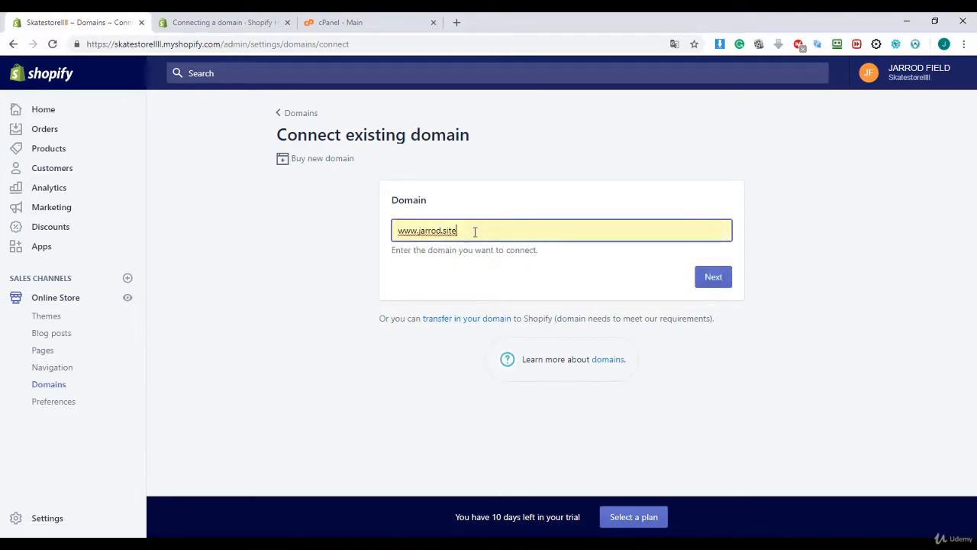
{"action": "left_click", "coordinate": [478, 229]}
{"action": "left_click_drag", "start_coordinate": [476, 229], "coordinate": [396, 232]}
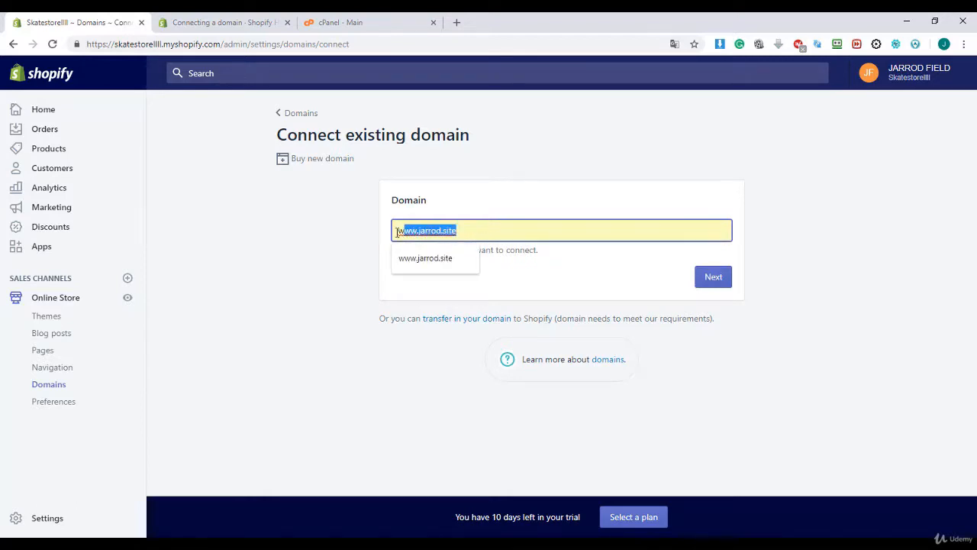
{"action": "left_click", "coordinate": [521, 231]}
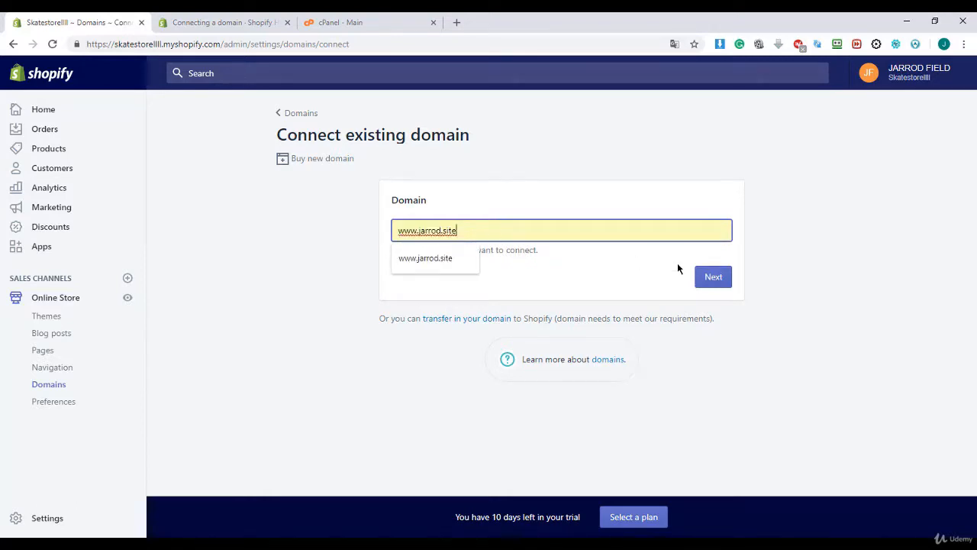
{"action": "left_click", "coordinate": [705, 279]}
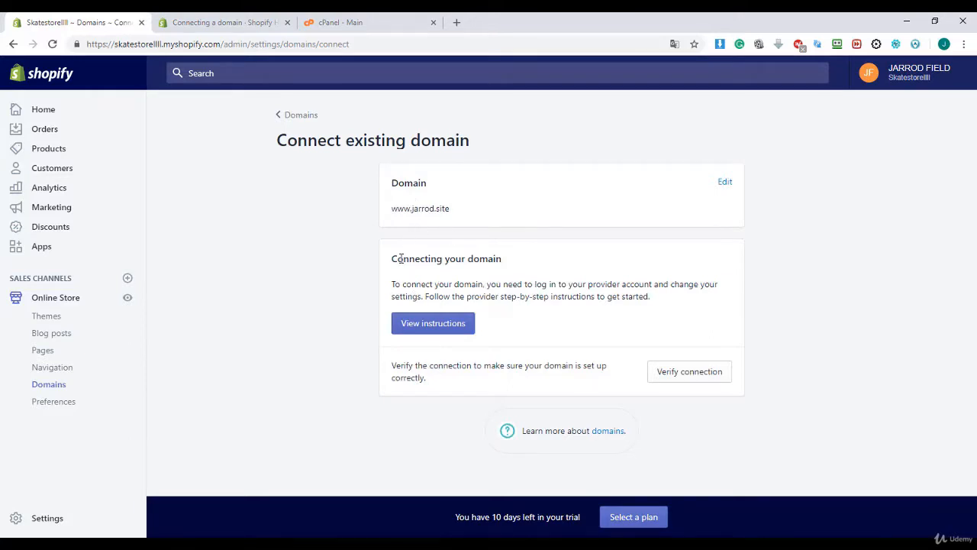
{"action": "left_click", "coordinate": [438, 326]}
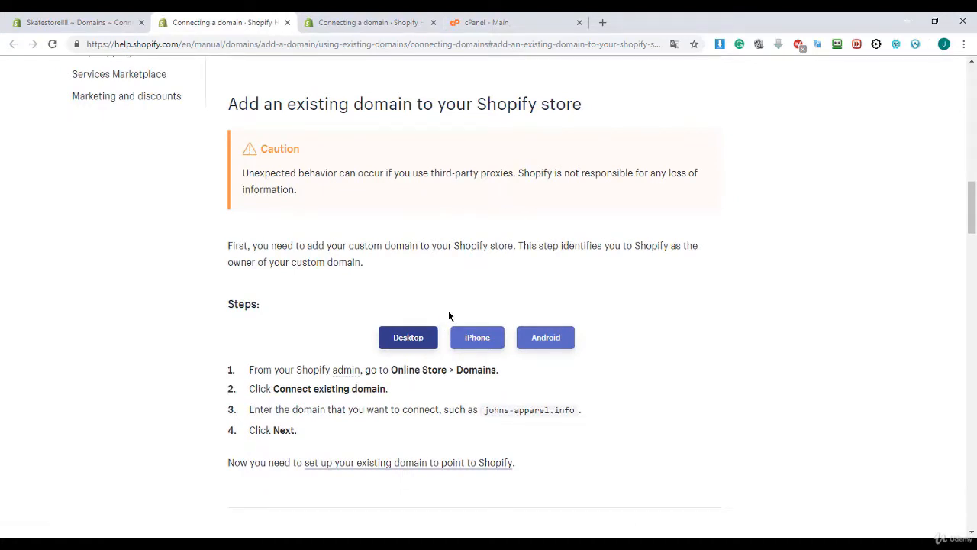
{"action": "scroll", "coordinate": [448, 316], "scroll_direction": "down", "scroll_amount": 3}
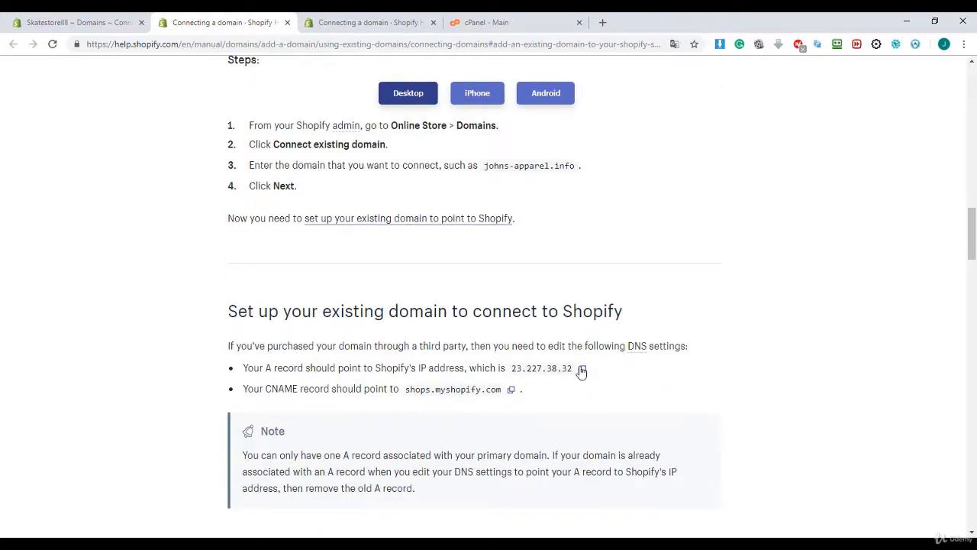
- Switch to the HostGator cPanel and open the Advanced Zone Editor for the domain jarrod.site
{"action": "left_click", "coordinate": [502, 26]}
{"action": "scroll", "coordinate": [516, 123], "scroll_direction": "down", "scroll_amount": 6}
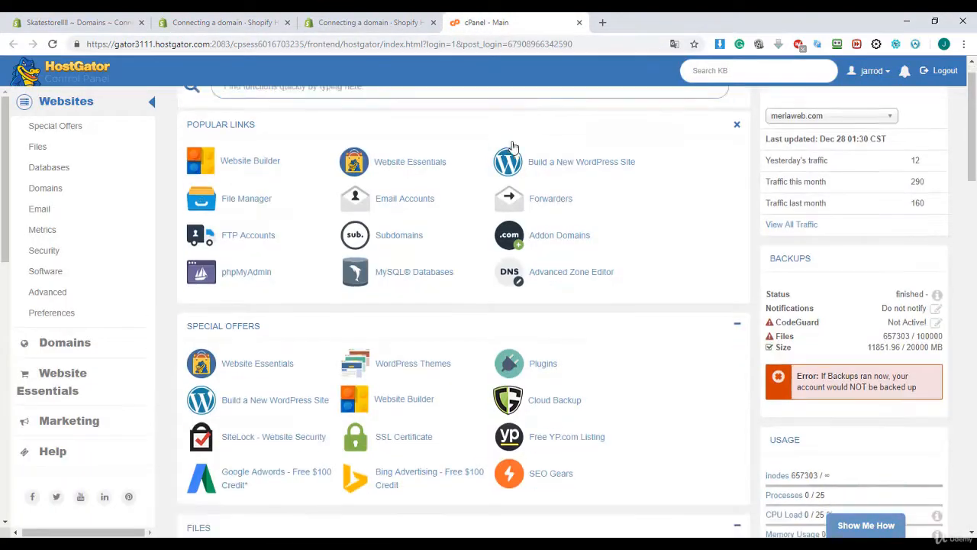
{"action": "scroll", "coordinate": [507, 147], "scroll_direction": "down", "scroll_amount": 1}
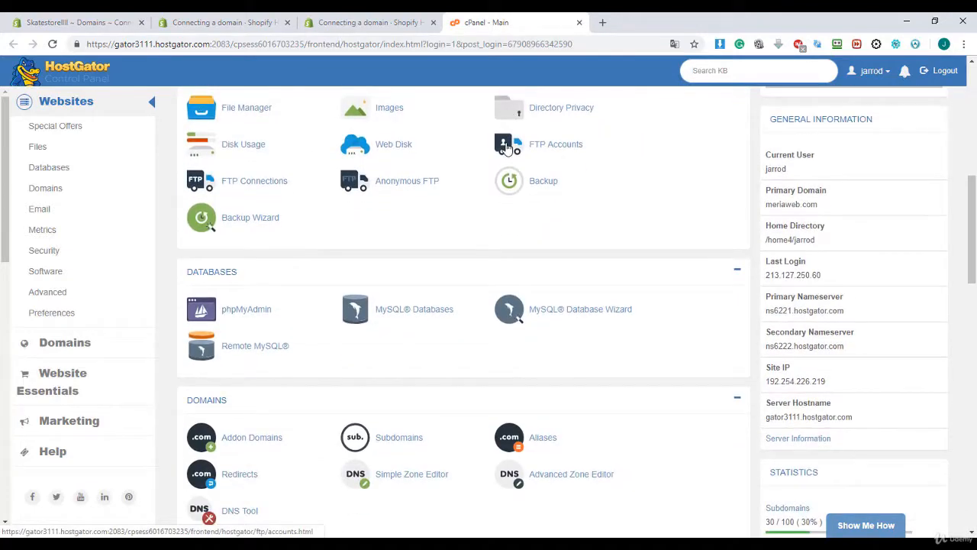
{"action": "scroll", "coordinate": [506, 147], "scroll_direction": "down", "scroll_amount": 1}
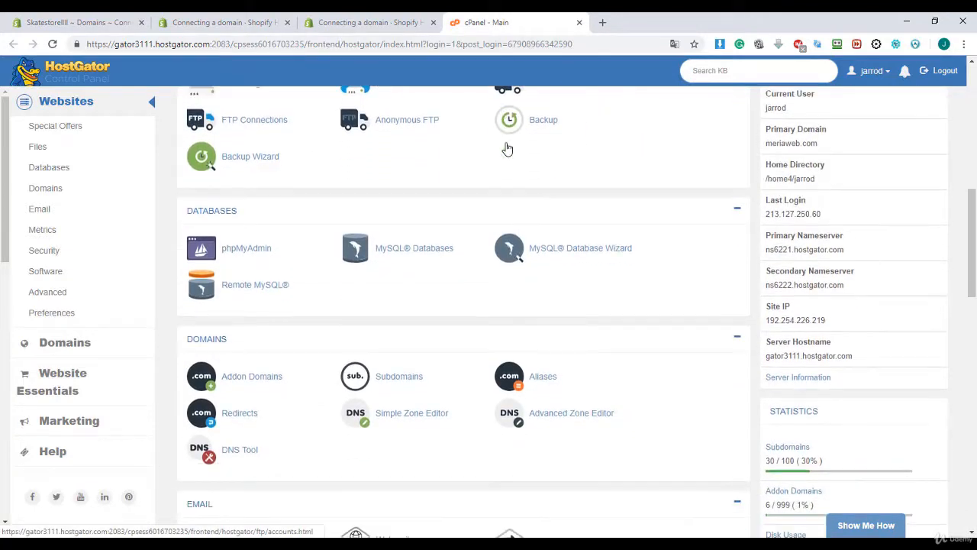
{"action": "left_click", "coordinate": [554, 419]}
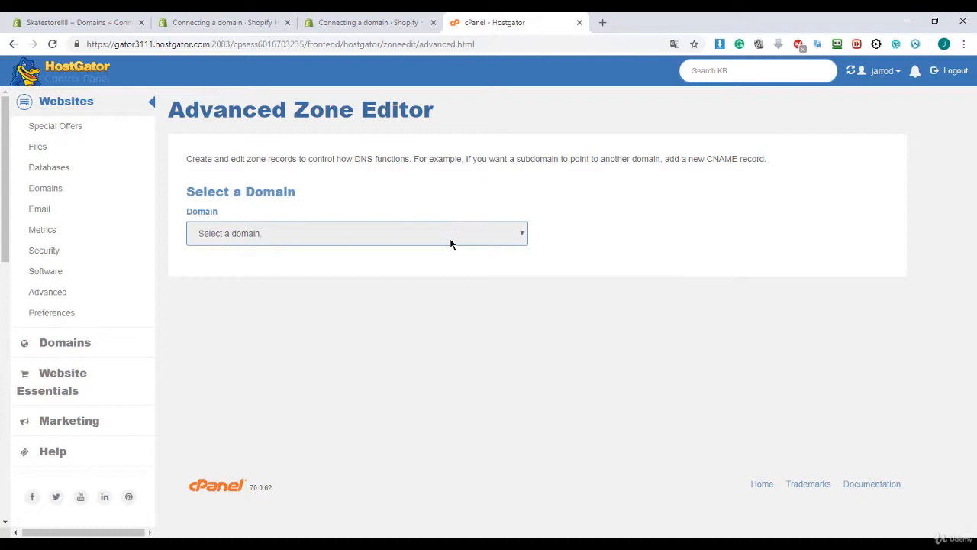
{"action": "left_click", "coordinate": [450, 240]}
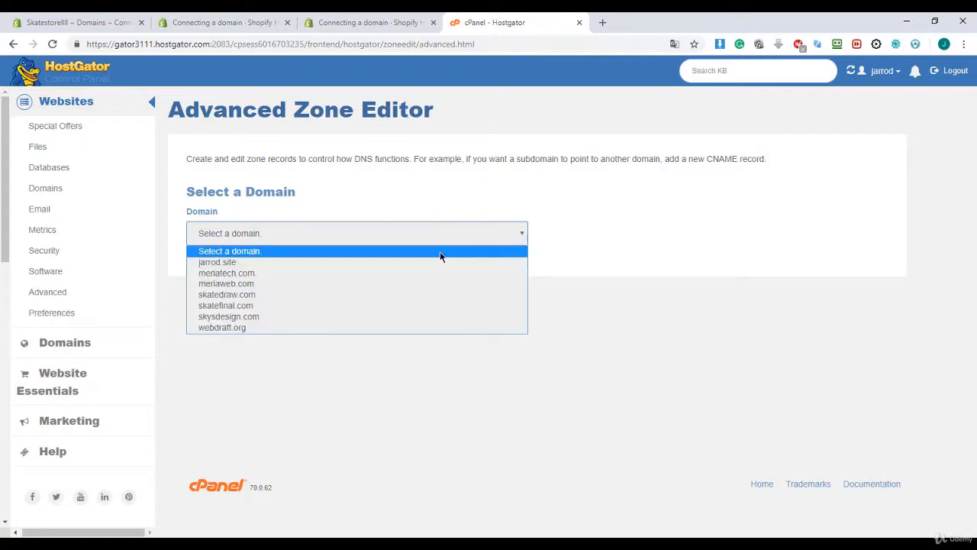
{"action": "left_click", "coordinate": [436, 262]}
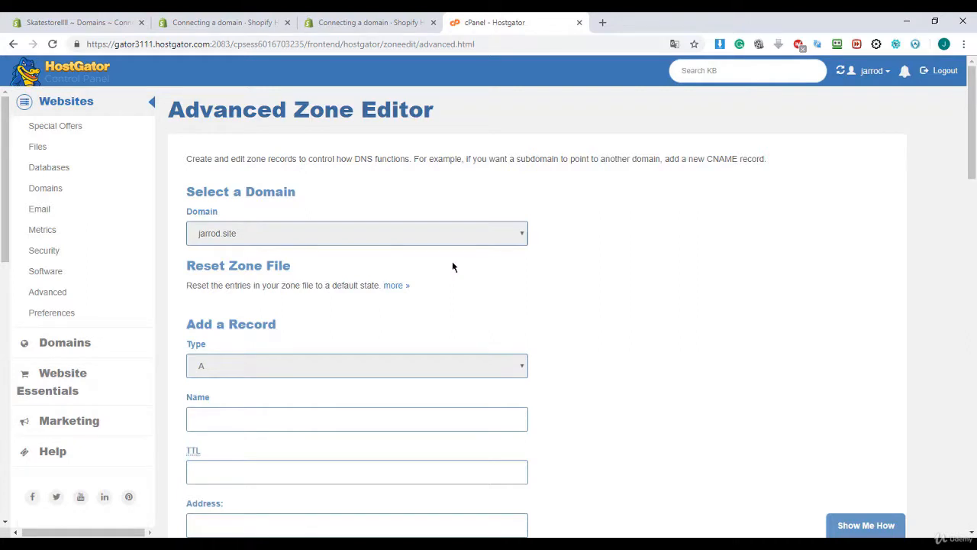
- Edit the A record of jarrod.site to point to Shopify's IP address 23.227.38.32, copied from the help page, and save it
{"action": "scroll", "coordinate": [463, 264], "scroll_direction": "down", "scroll_amount": 2}
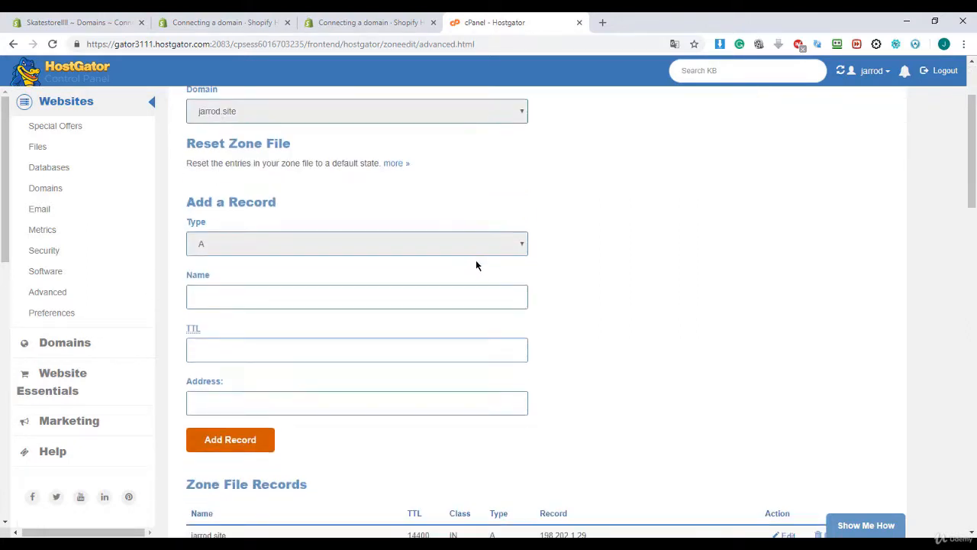
{"action": "scroll", "coordinate": [476, 265], "scroll_direction": "down", "scroll_amount": 5}
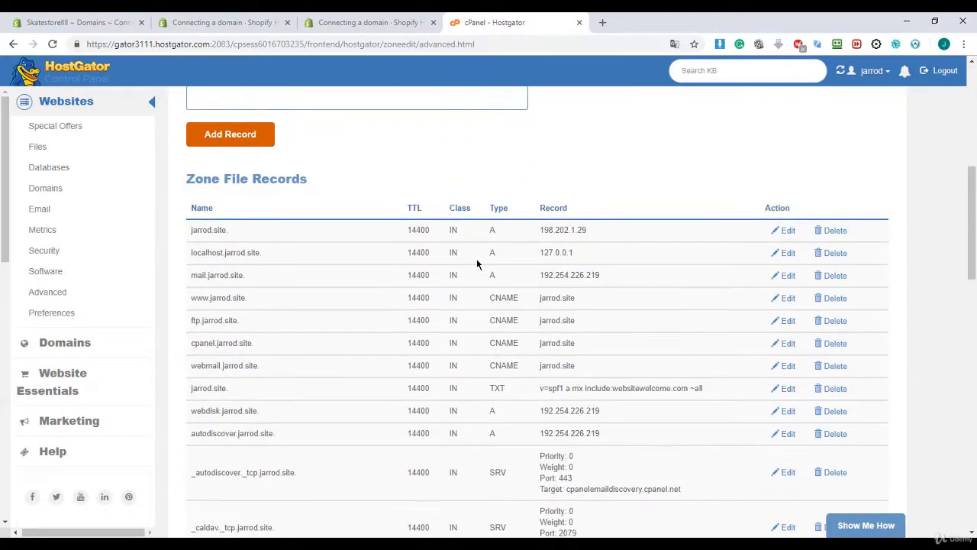
{"action": "scroll", "coordinate": [476, 264], "scroll_direction": "down", "scroll_amount": 1}
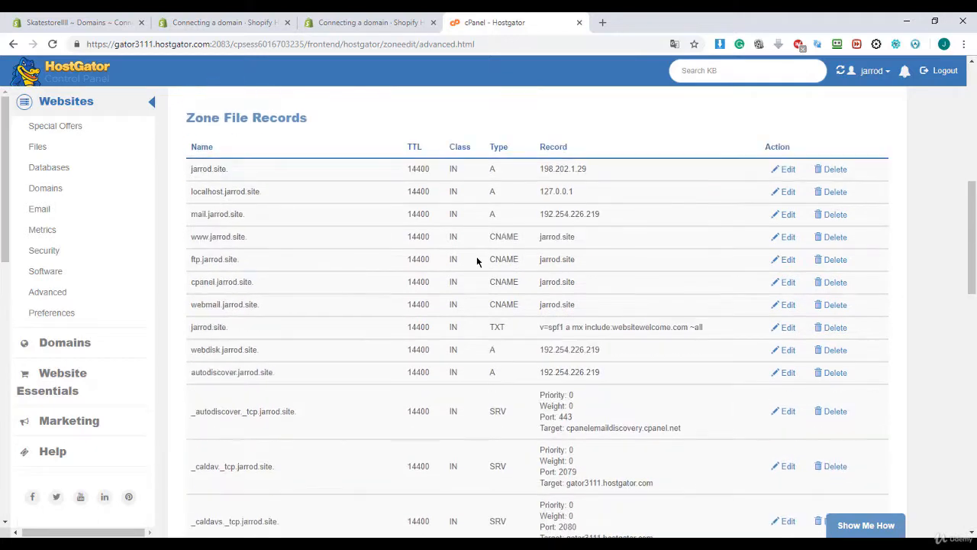
{"action": "left_click", "coordinate": [786, 171]}
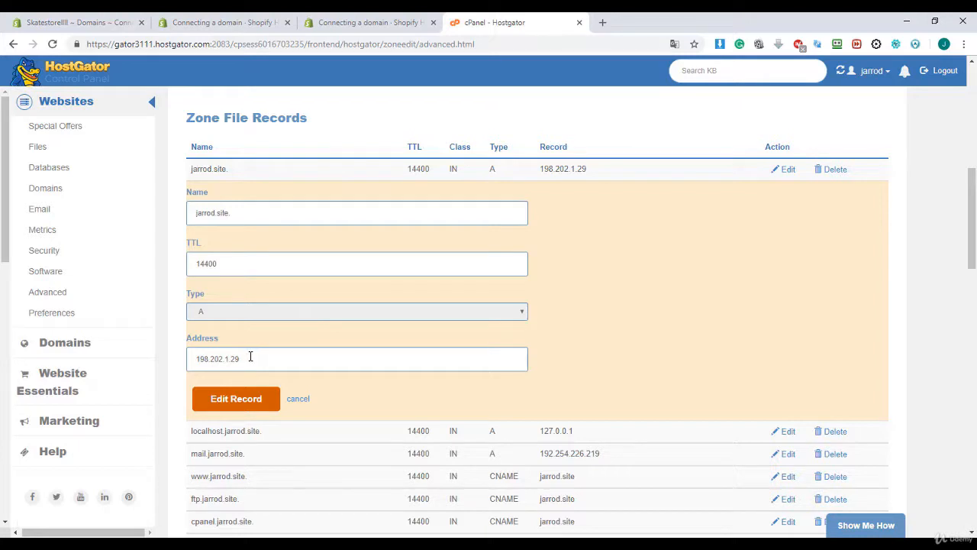
{"action": "left_click", "coordinate": [349, 28]}
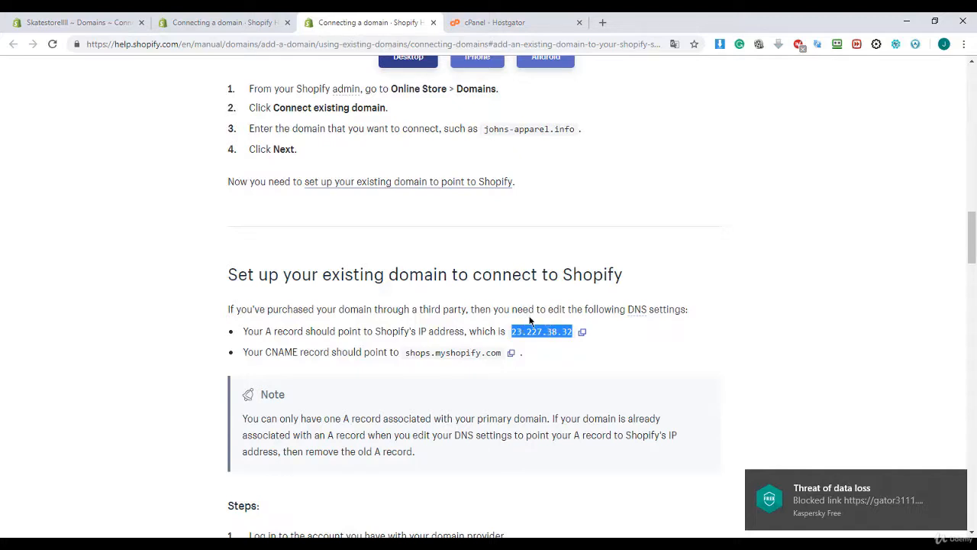
{"action": "left_click", "coordinate": [573, 333]}
{"action": "left_click_drag", "start_coordinate": [571, 331], "coordinate": [514, 331]}
{"action": "left_click", "coordinate": [476, 28]}
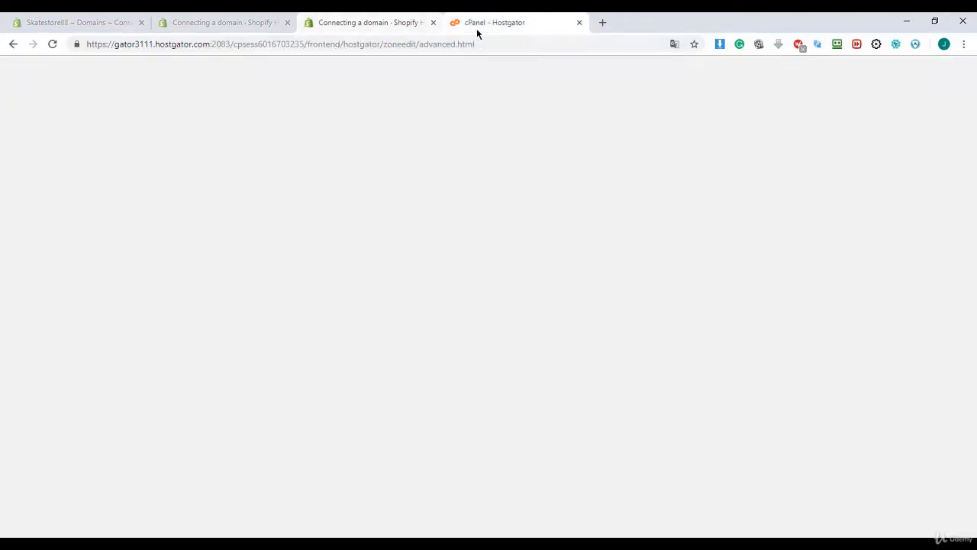
{"action": "left_click_drag", "start_coordinate": [252, 354], "coordinate": [197, 359]}
{"action": "type", "text": "23.227.38.32"}
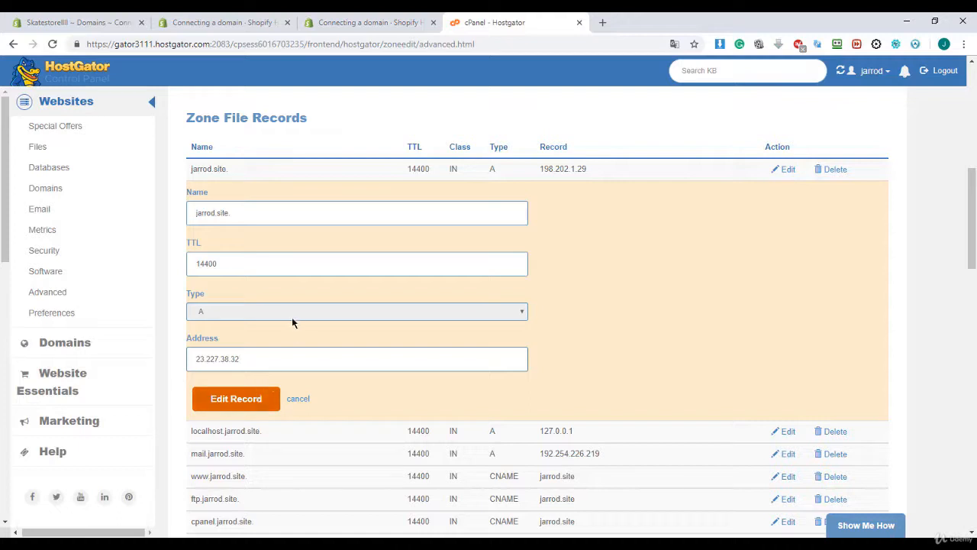
{"action": "left_click", "coordinate": [270, 397]}
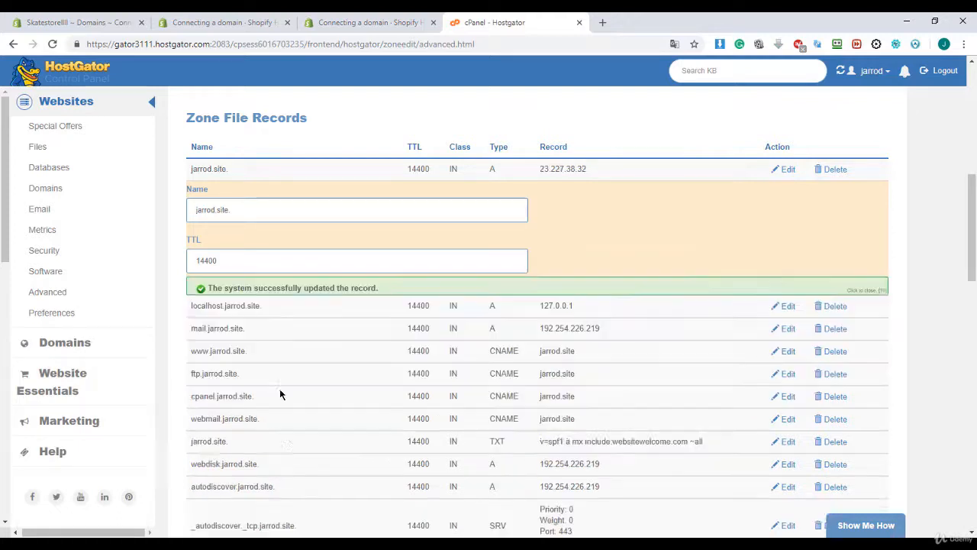
- Try to change the jarrod.site record to type CNAME with the target shops.myshopify.com, copied from the Shopify help page
{"action": "left_click", "coordinate": [786, 175]}
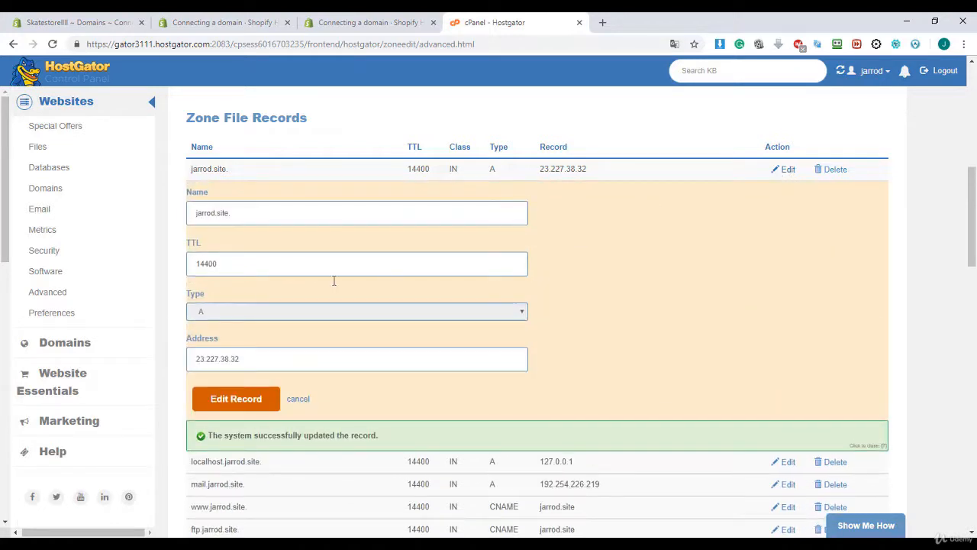
{"action": "left_click", "coordinate": [258, 312]}
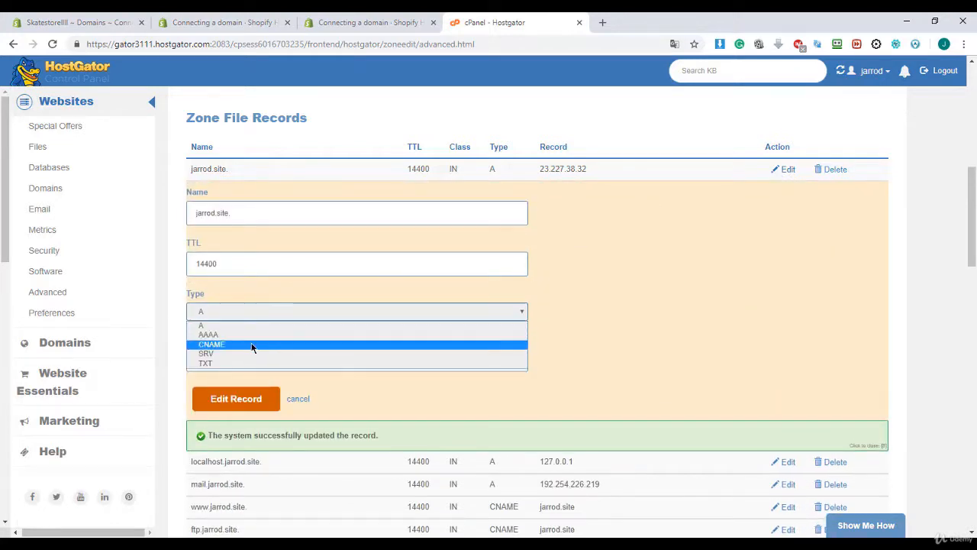
{"action": "left_click", "coordinate": [250, 344]}
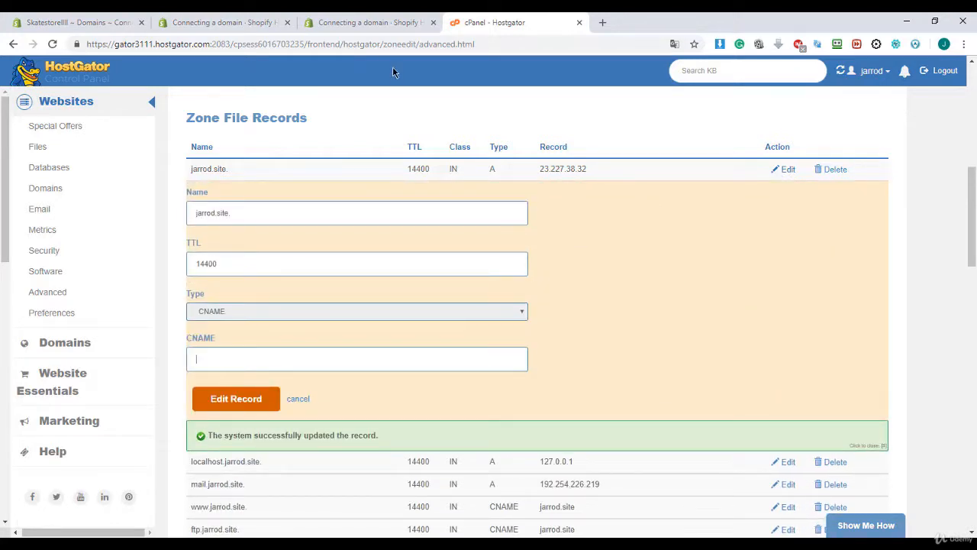
{"action": "left_click", "coordinate": [369, 25]}
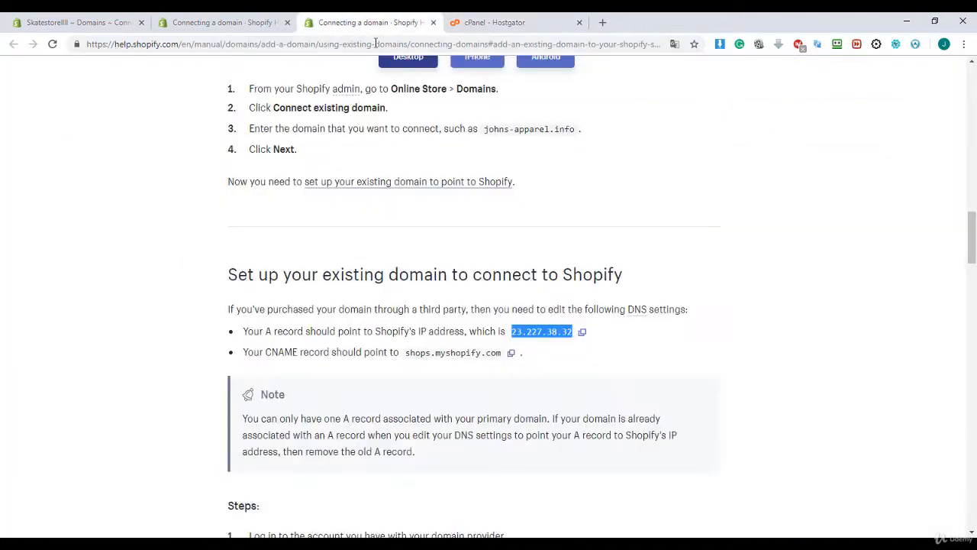
{"action": "left_click", "coordinate": [497, 351]}
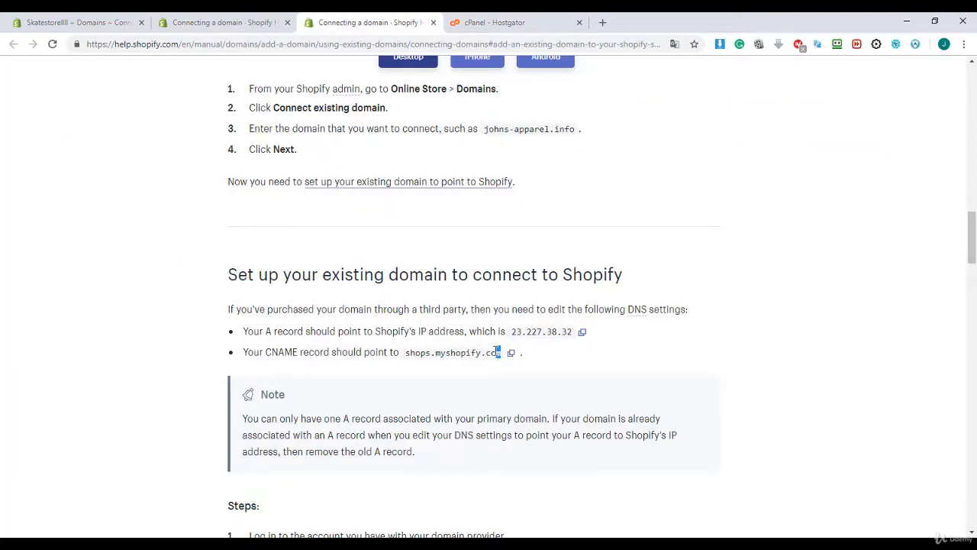
{"action": "left_click_drag", "start_coordinate": [497, 352], "coordinate": [405, 356]}
{"action": "key", "text": "ctrl+c"}
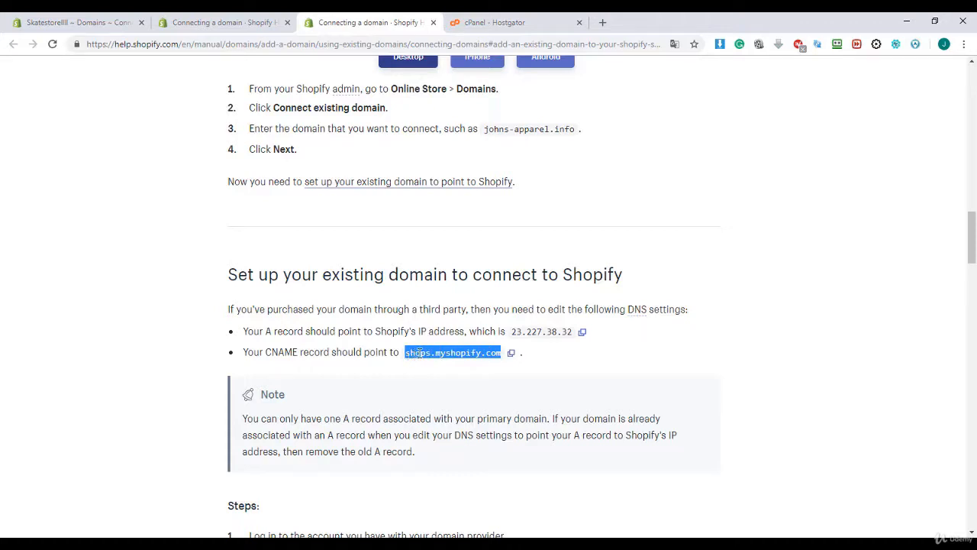
{"action": "left_click", "coordinate": [522, 23]}
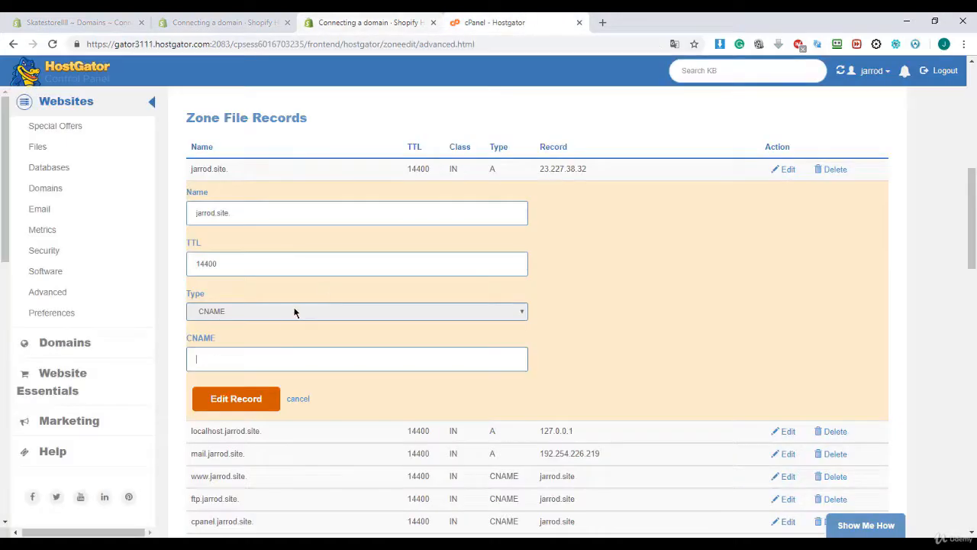
{"action": "key", "text": "ctrl+v"}
{"action": "left_click", "coordinate": [237, 409]}
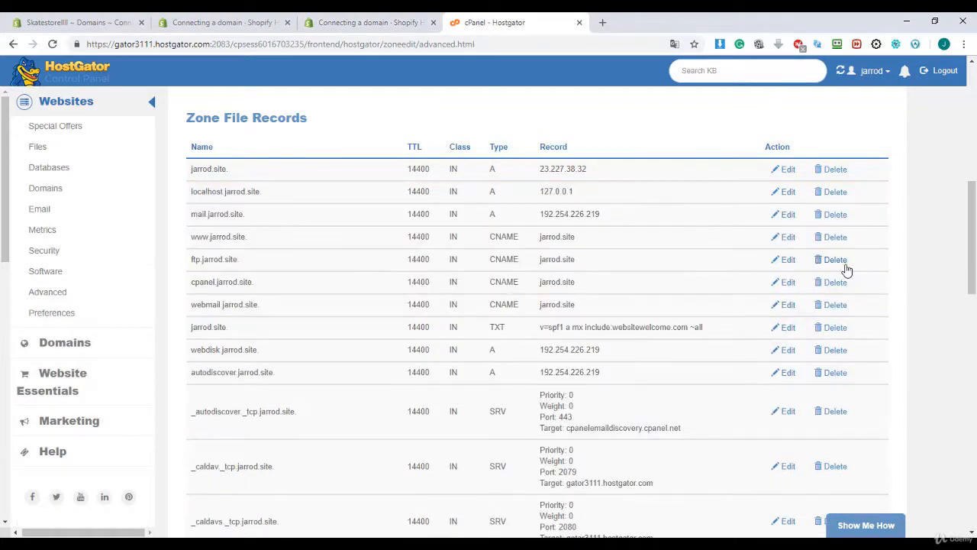
{"action": "left_click", "coordinate": [109, 22]}
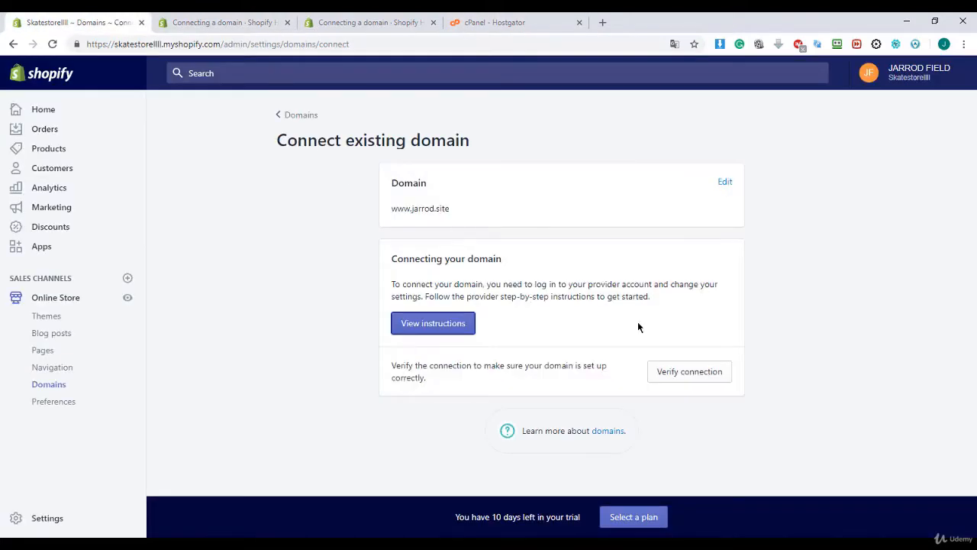
{"action": "left_click", "coordinate": [675, 372]}
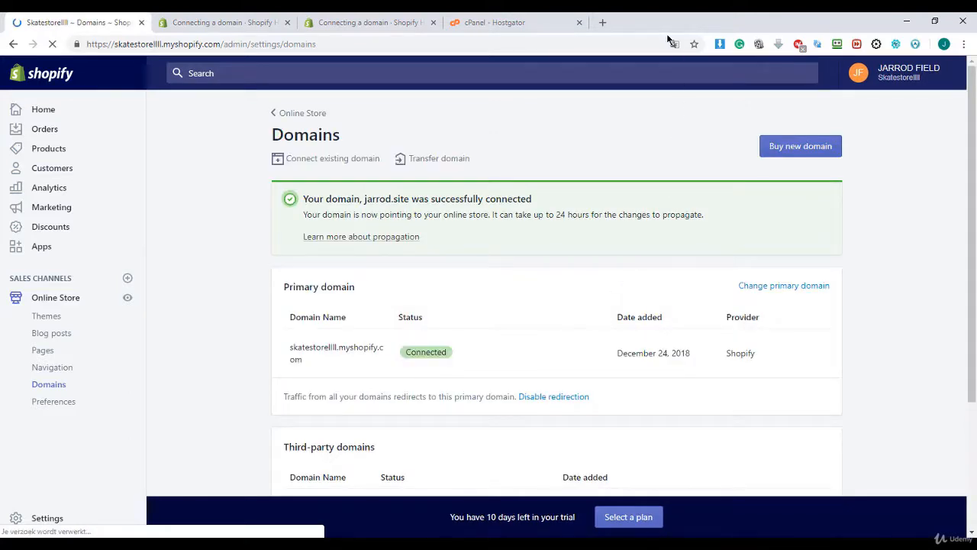
{"action": "left_click", "coordinate": [603, 25]}
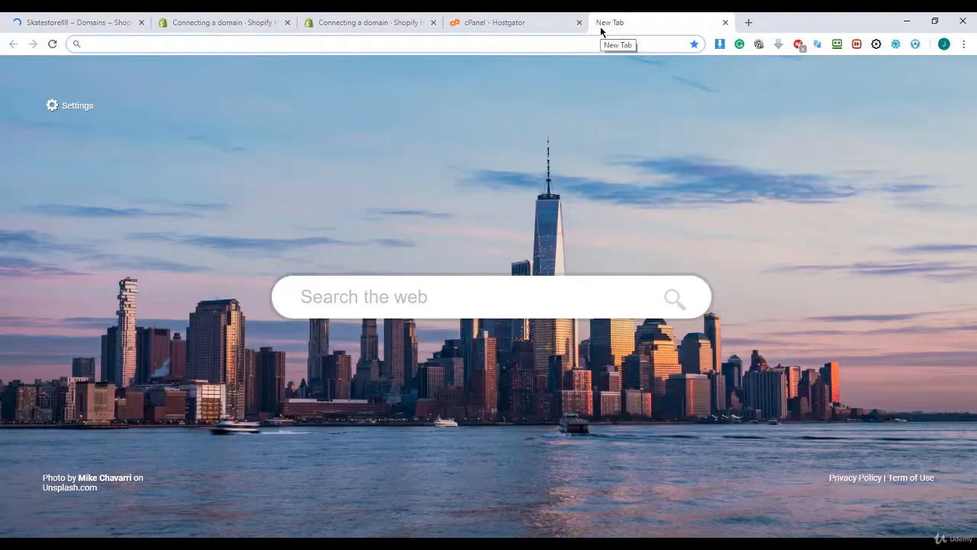
{"action": "type", "text": "www.jar"}
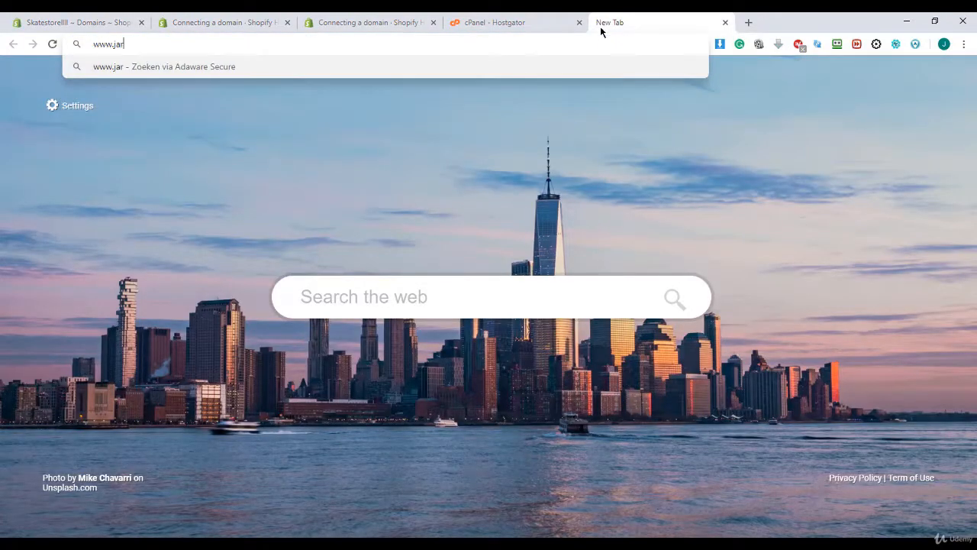
{"action": "type", "text": "rod.site"}
{"action": "key", "text": "Return"}
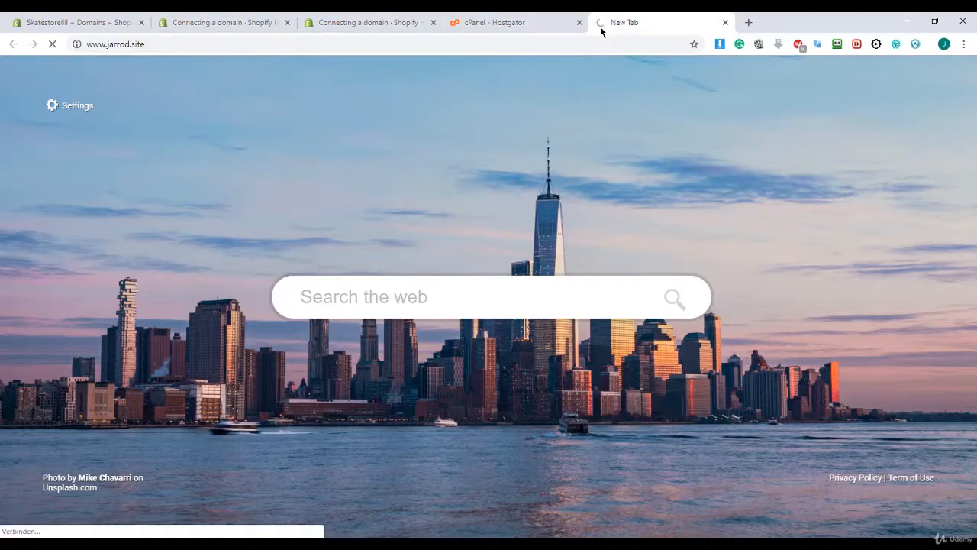